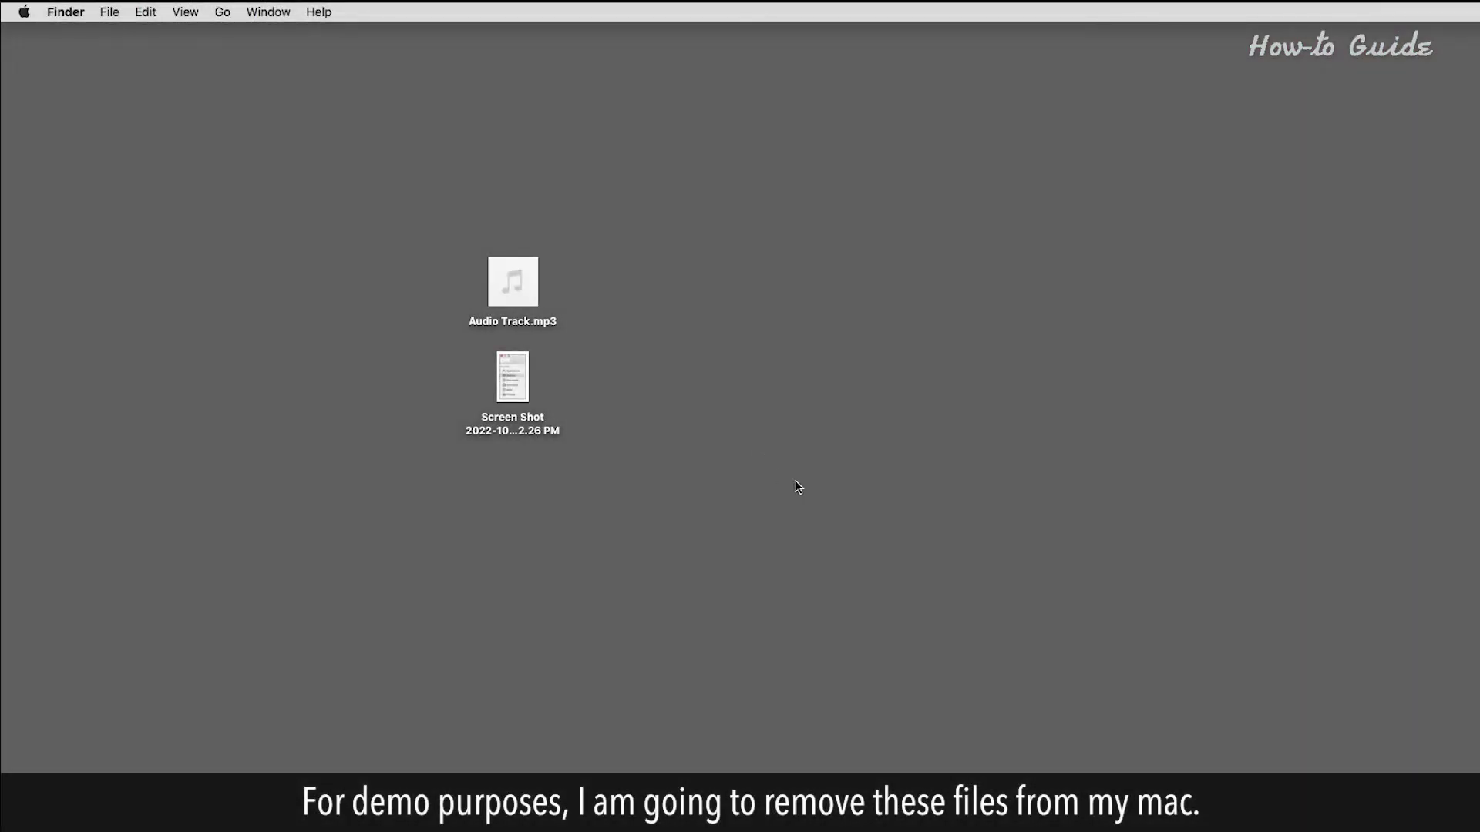
# Step: Select the audio track and screenshot on the desktop and bring up their context menu
pyautogui.moveTo(646, 372); pyautogui.dragTo(426, 228)
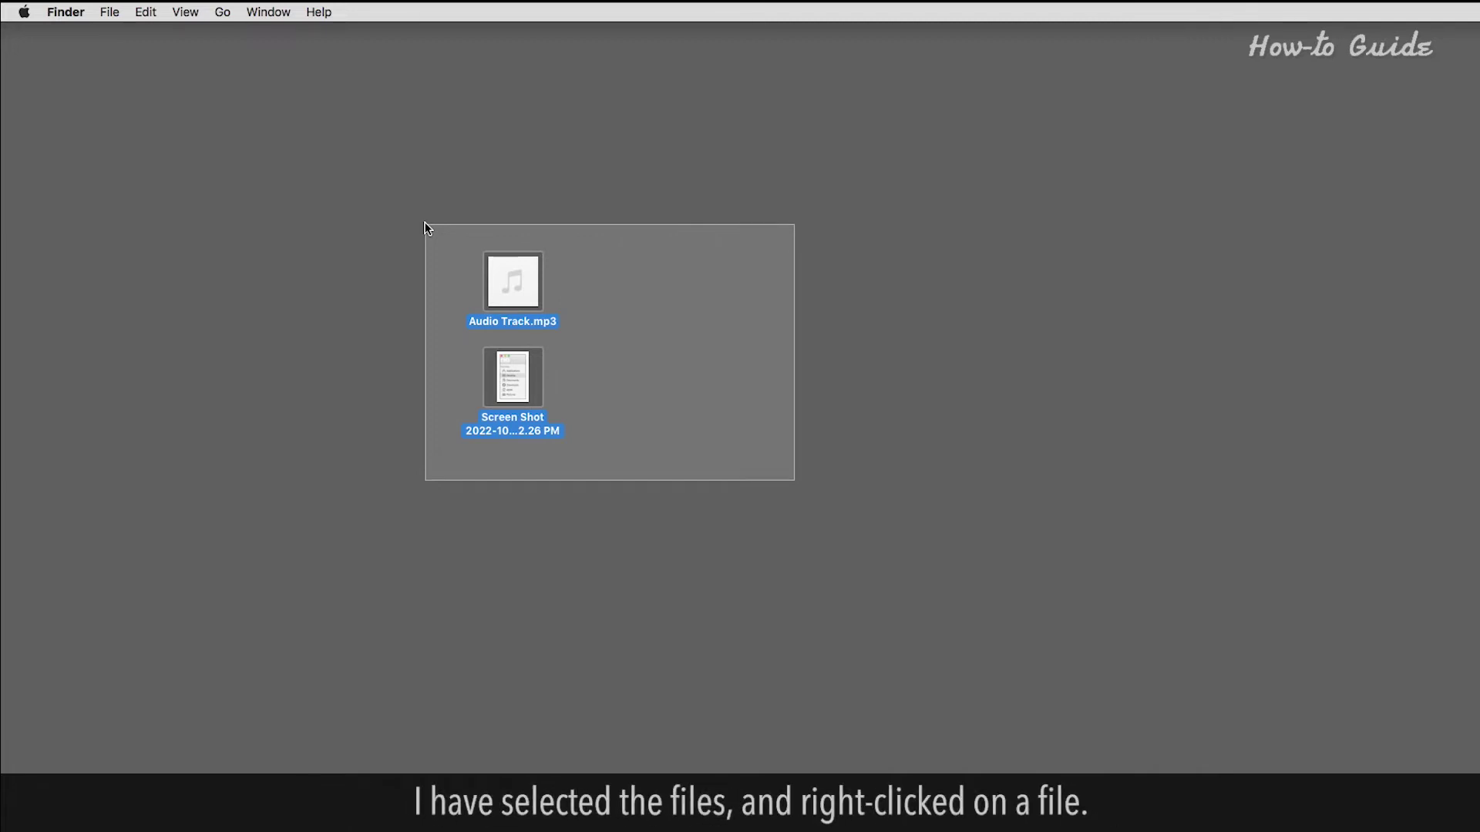
pyautogui.moveTo(427, 227); pyautogui.dragTo(426, 228)
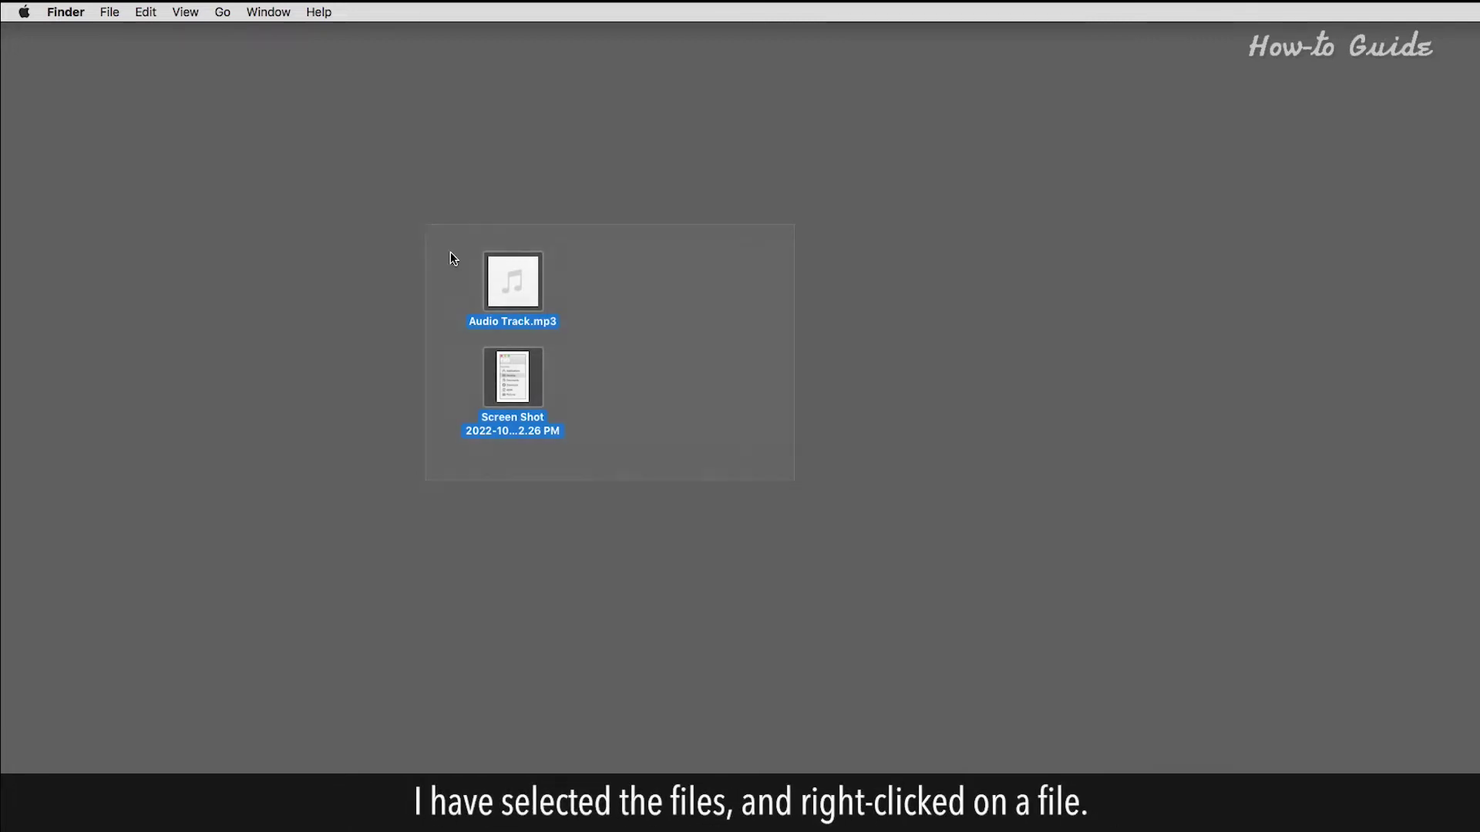
pyautogui.rightClick(510, 280)
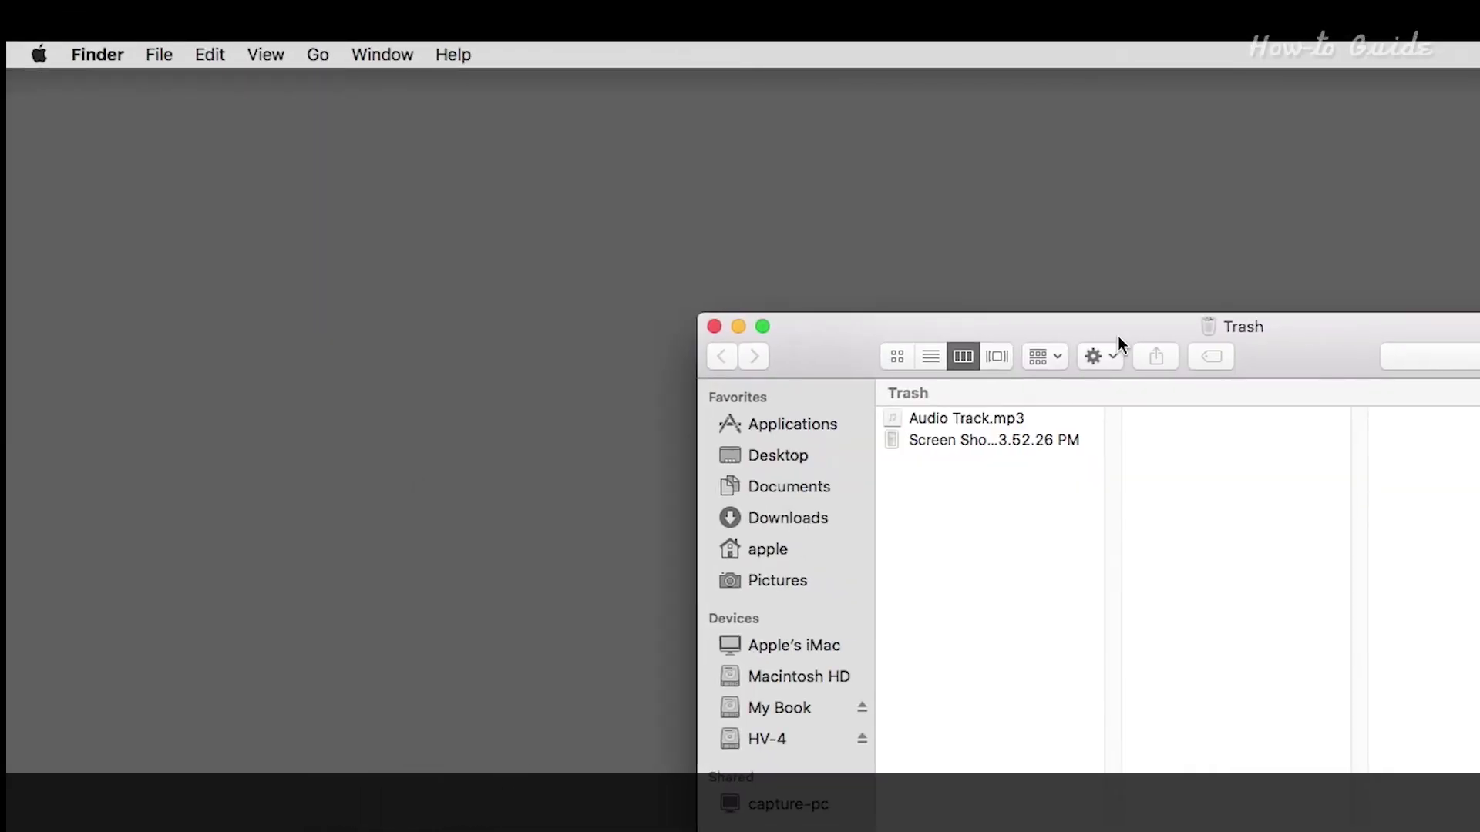
# Step: Select the audio track and screenshot in the Trash with Edit > Select All
pyautogui.click(209, 54)
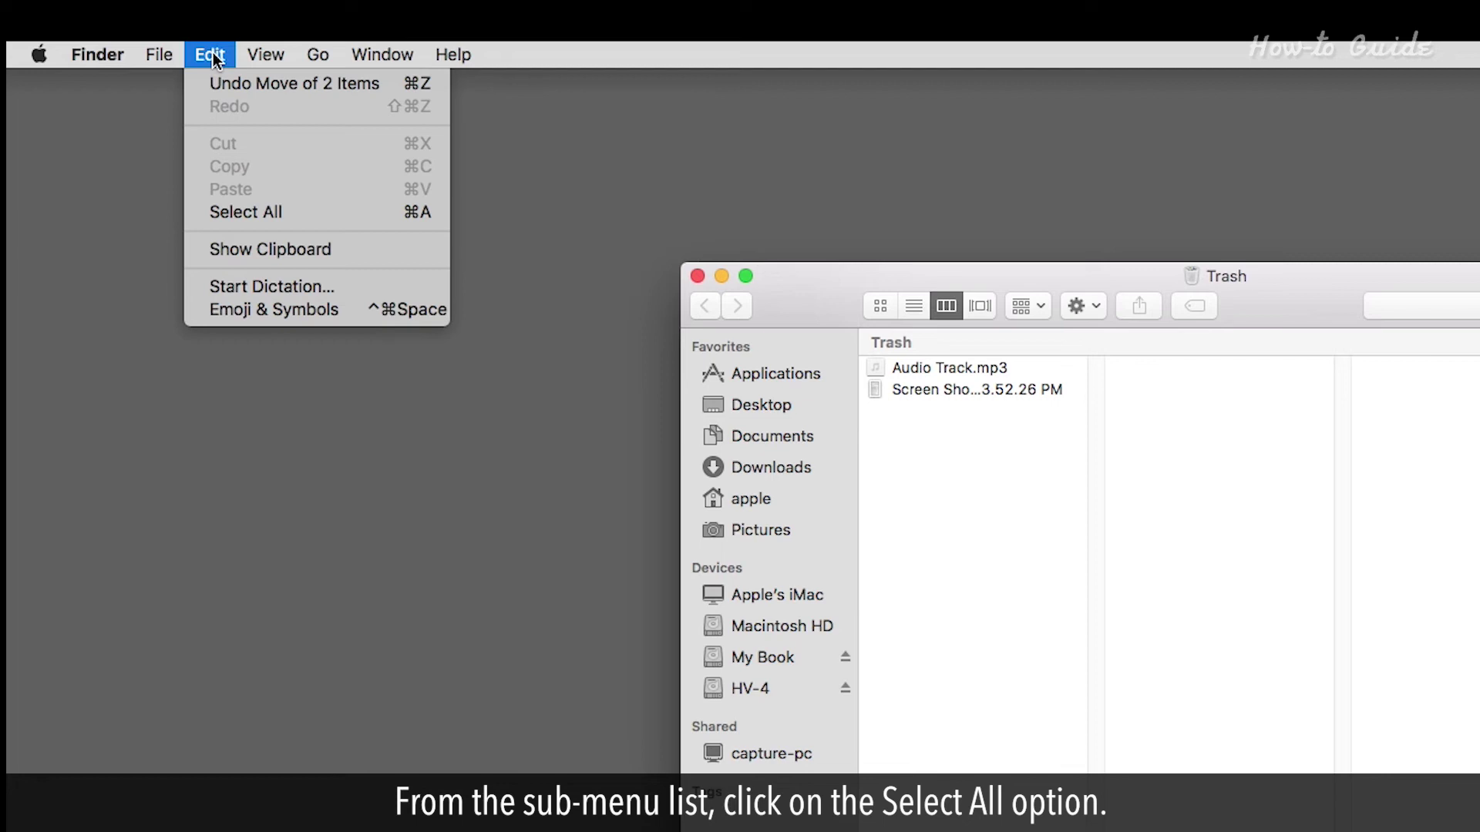
pyautogui.click(277, 211)
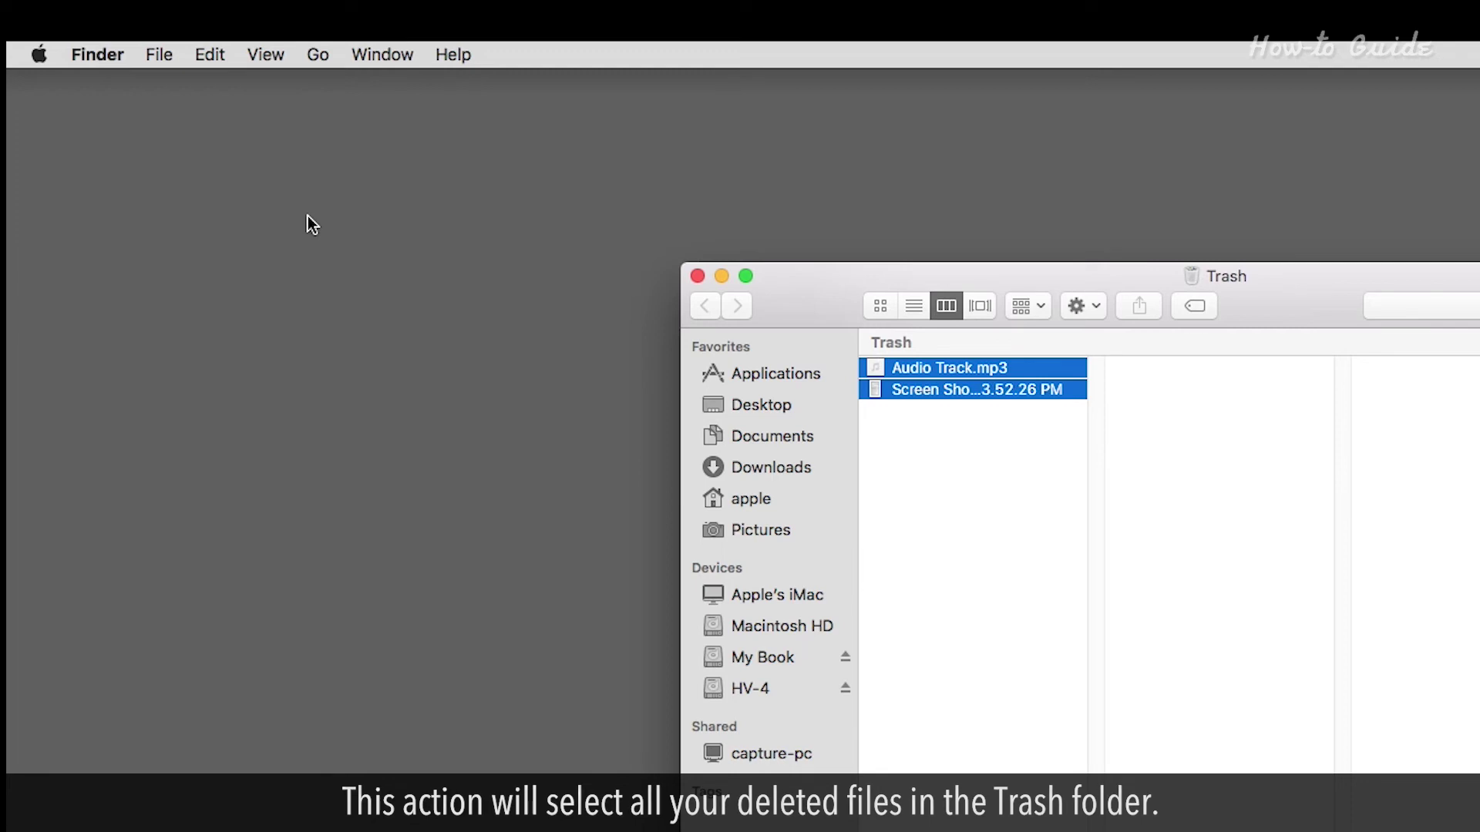
# Step: Put the audio track and screenshot back from the Trash with File > Put Back
pyautogui.click(166, 58)
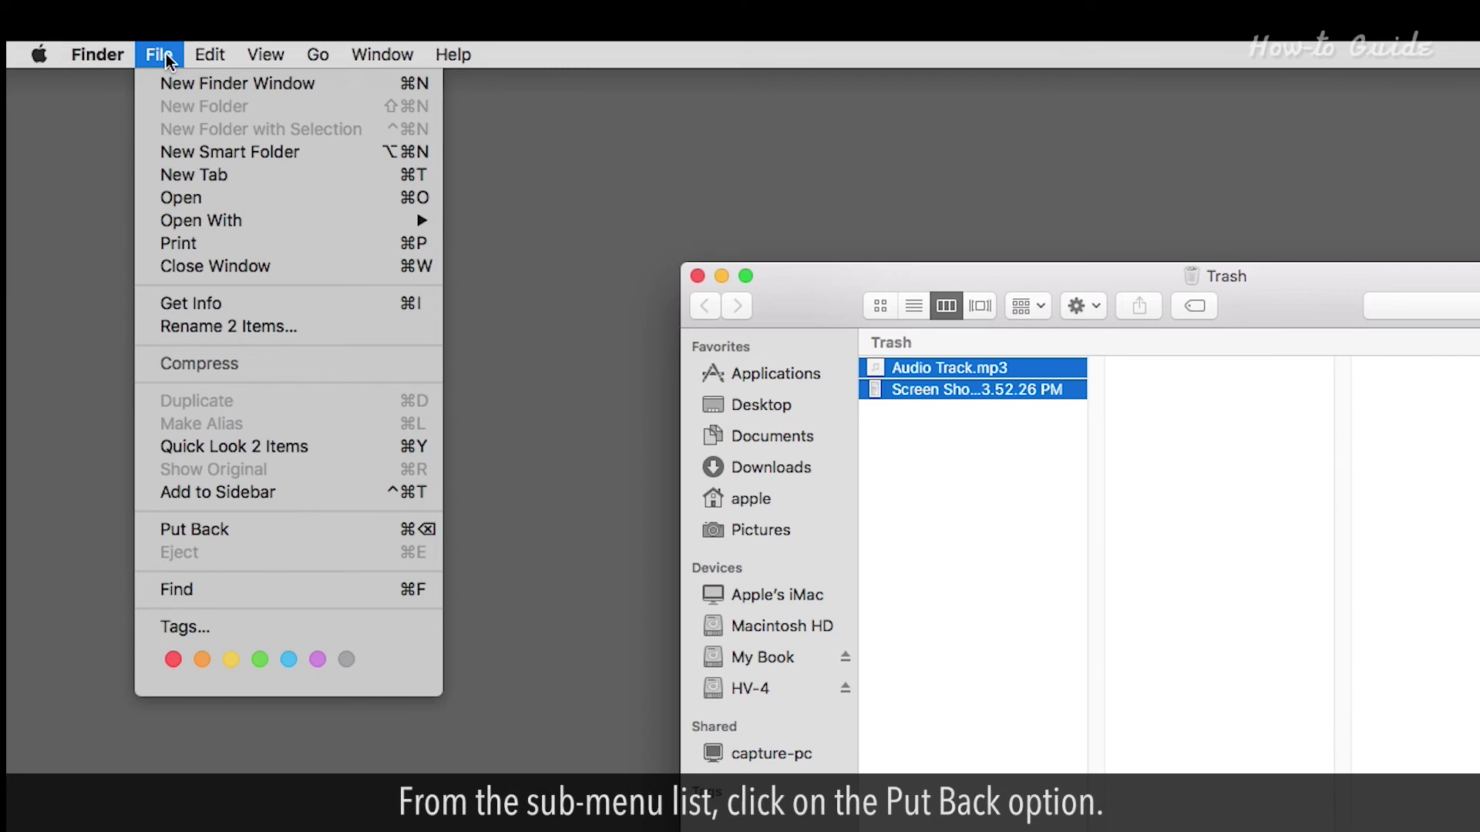
pyautogui.click(311, 530)
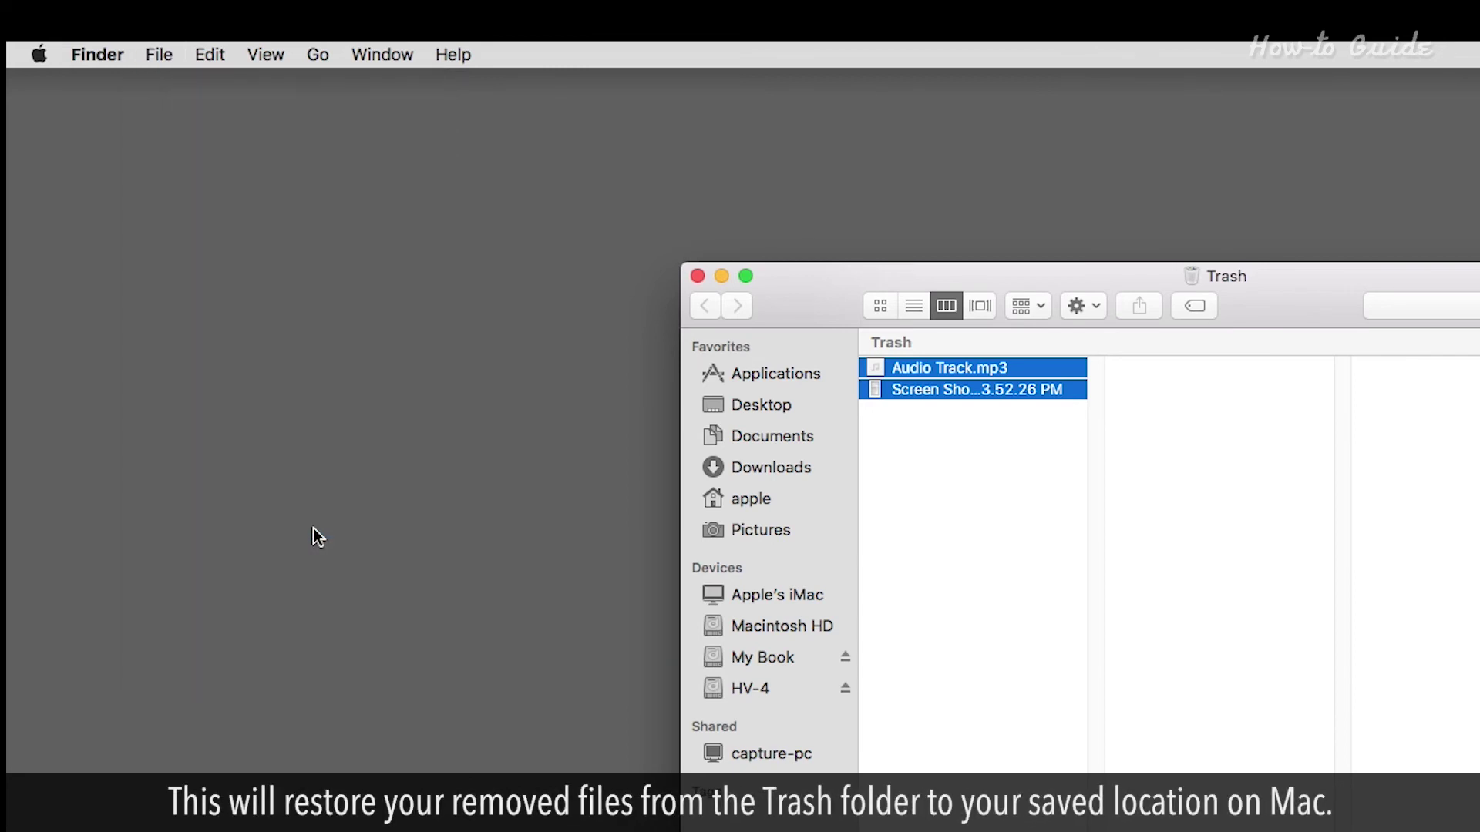